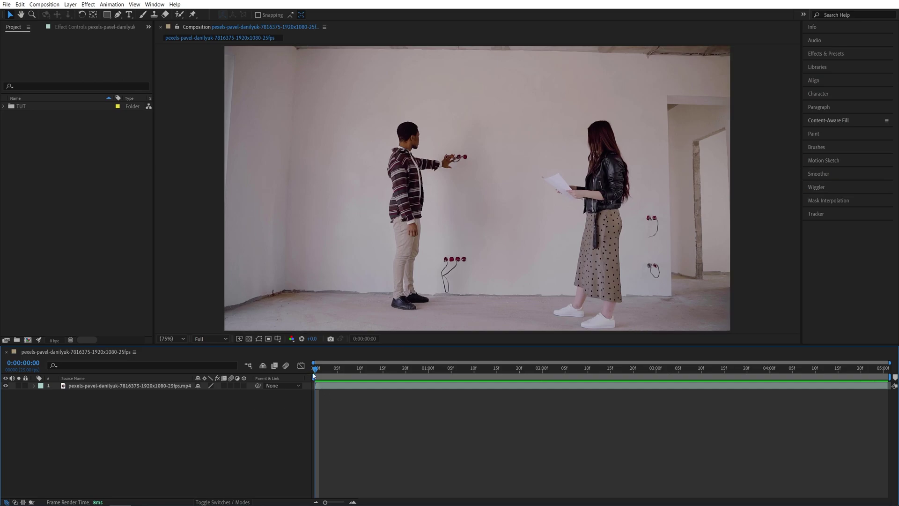
Skim the wall footage, return to 0:00, and select the video layer
drag(315, 375, 525, 369)
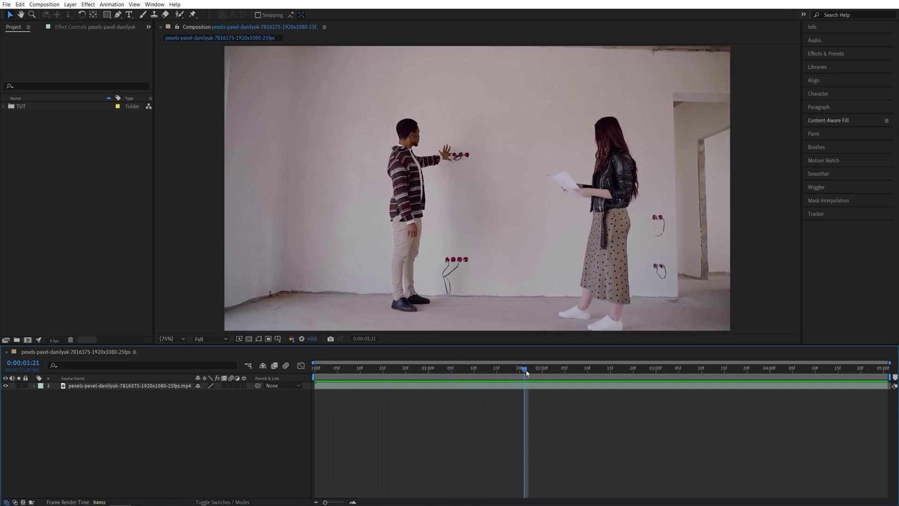
drag(523, 370, 315, 399)
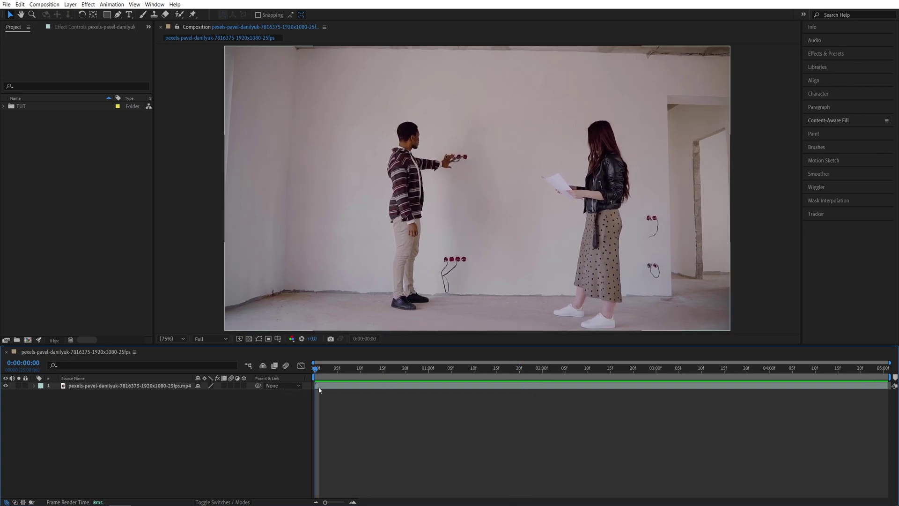
click(124, 385)
click(111, 386)
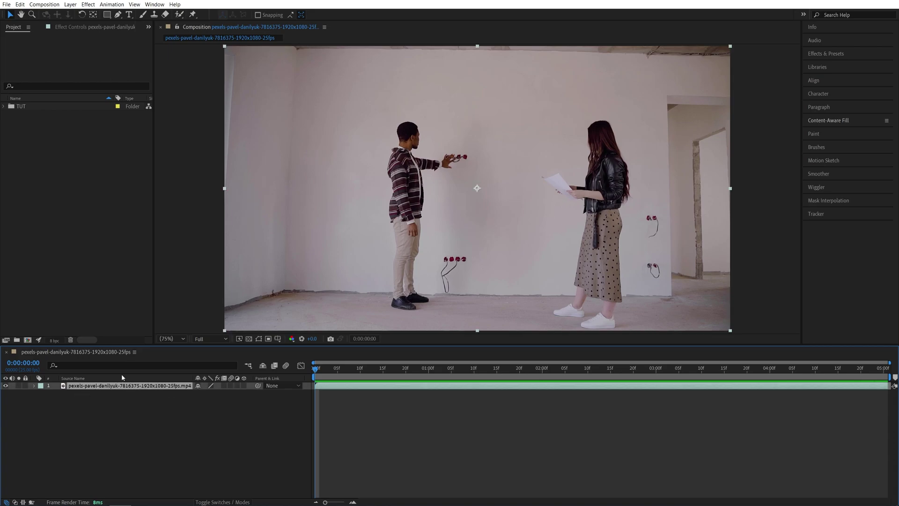
Trace a closed Pen mask over the woman's head and down her right side
click(119, 15)
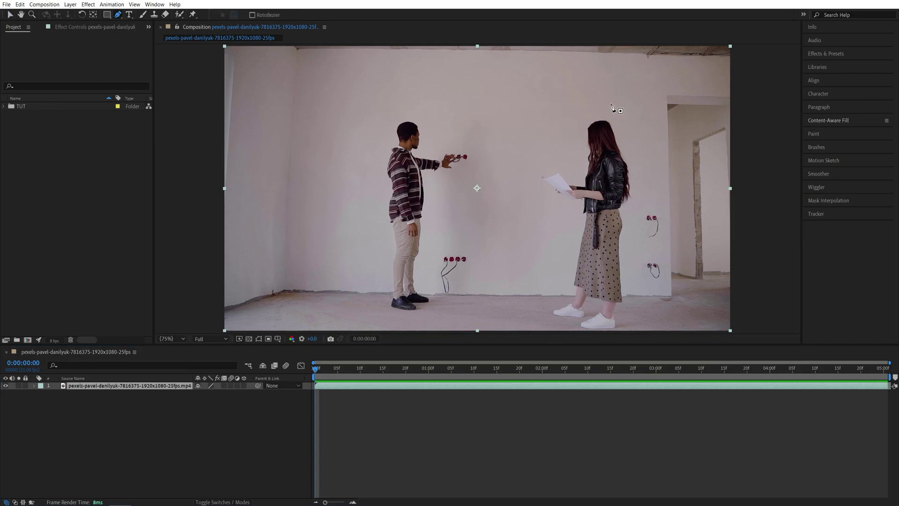
click(576, 163)
drag(576, 134, 600, 112)
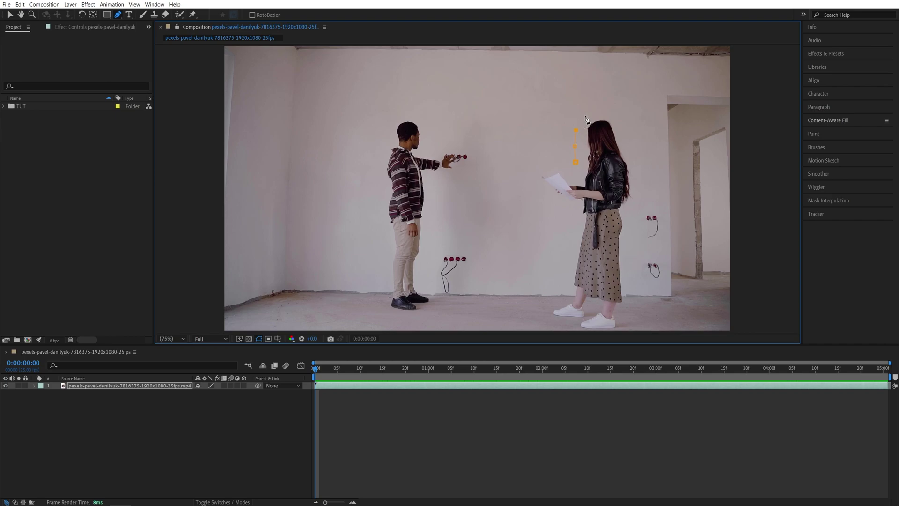
click(627, 141)
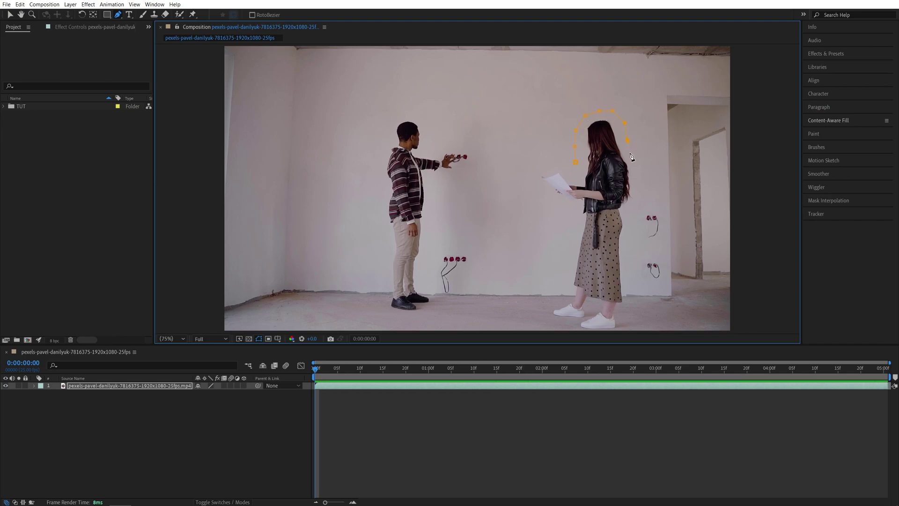
click(639, 181)
click(639, 208)
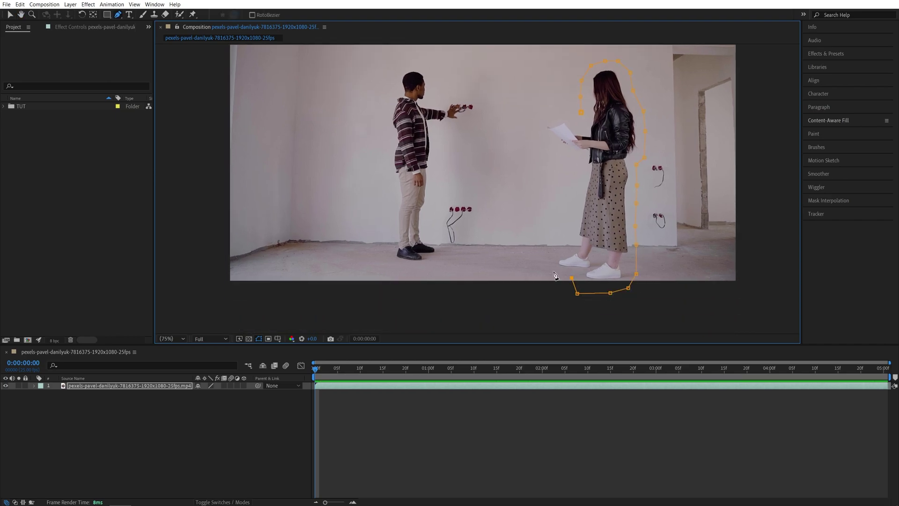
click(582, 112)
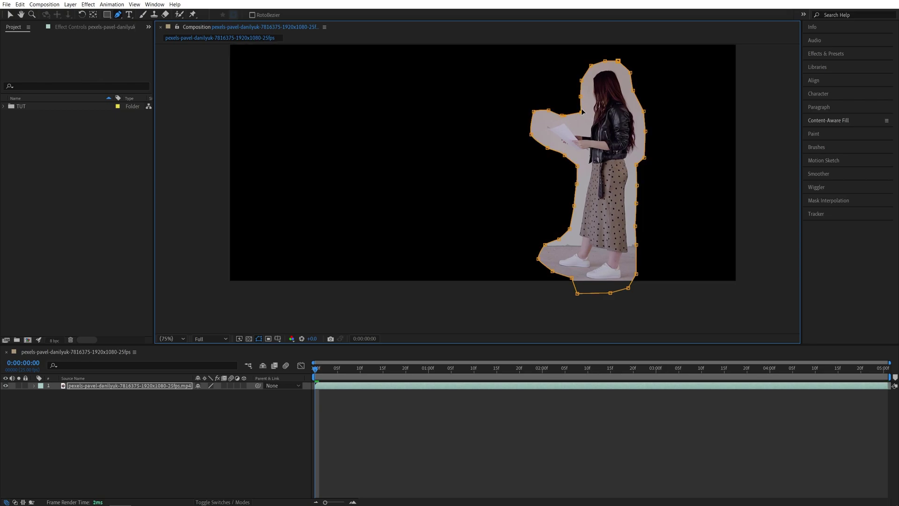
Change Mask 1's mode from Add to None
key(m)
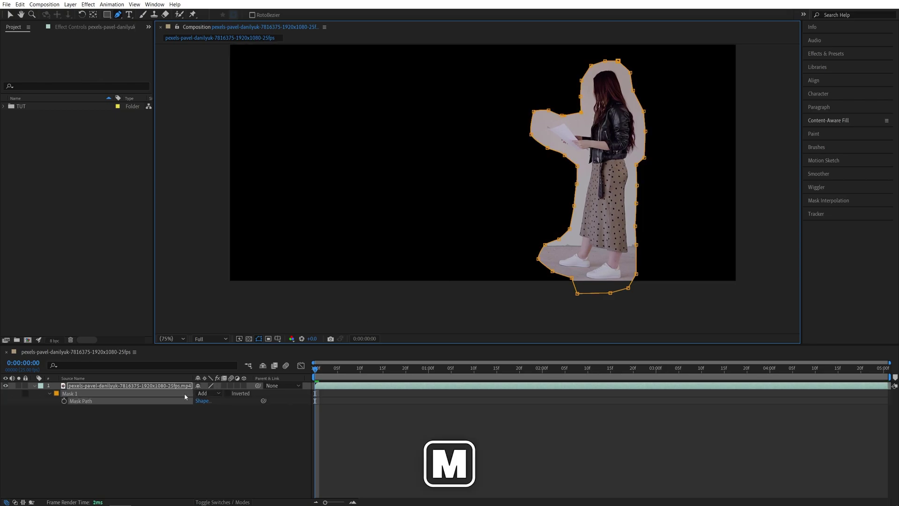
click(209, 392)
click(216, 403)
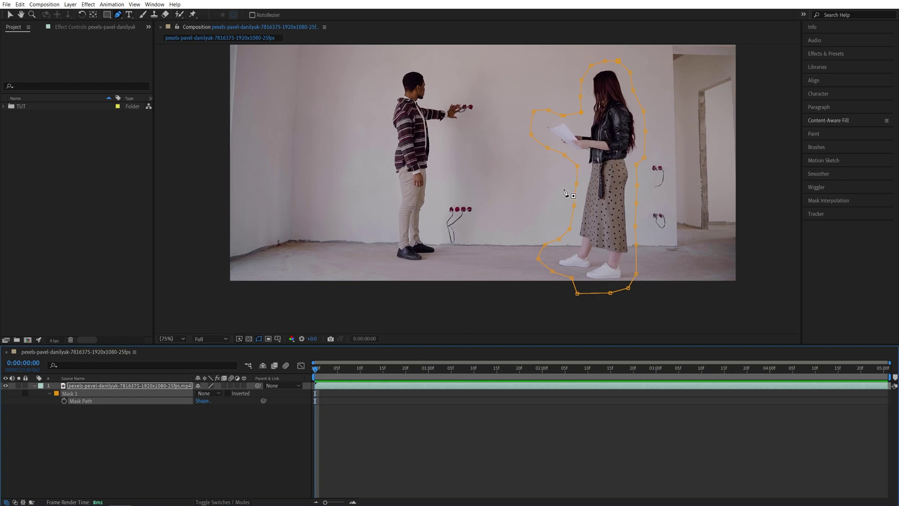
Track Mask 1 forward through the clip from the Tracker panel
right_click(72, 395)
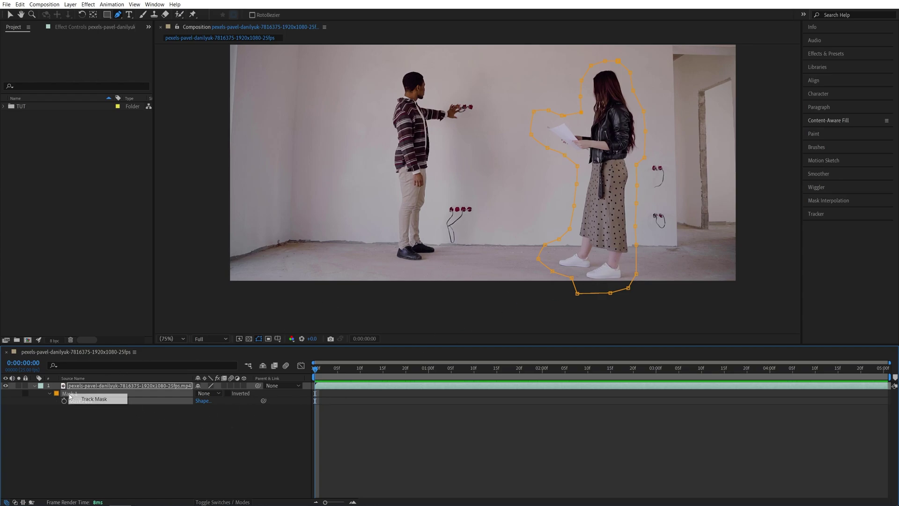
click(843, 200)
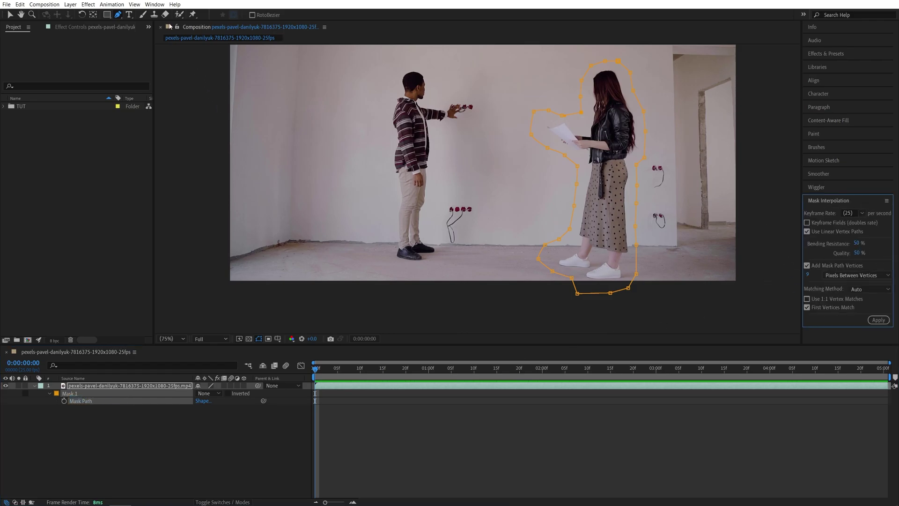
click(155, 5)
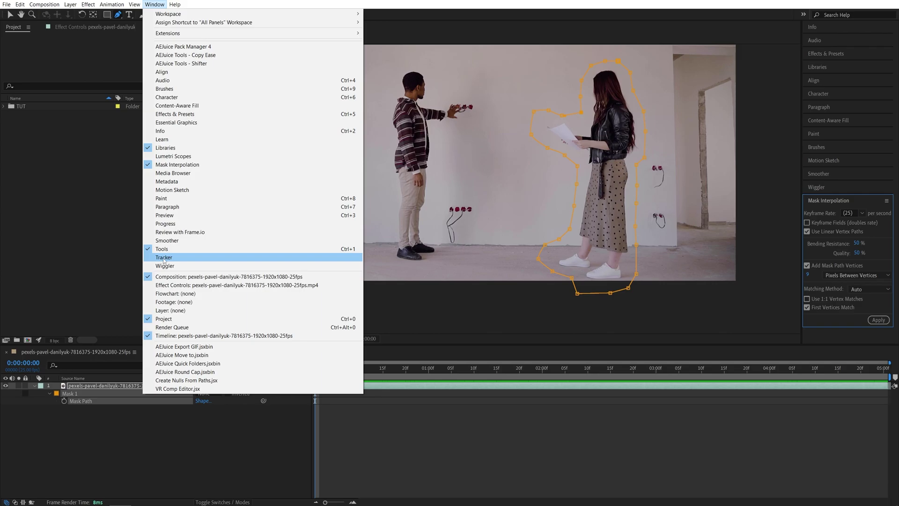
click(163, 257)
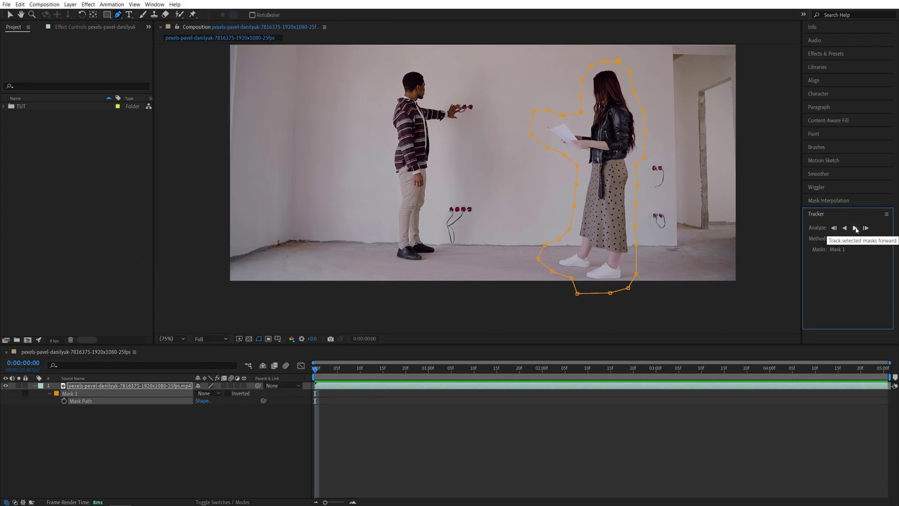
click(855, 228)
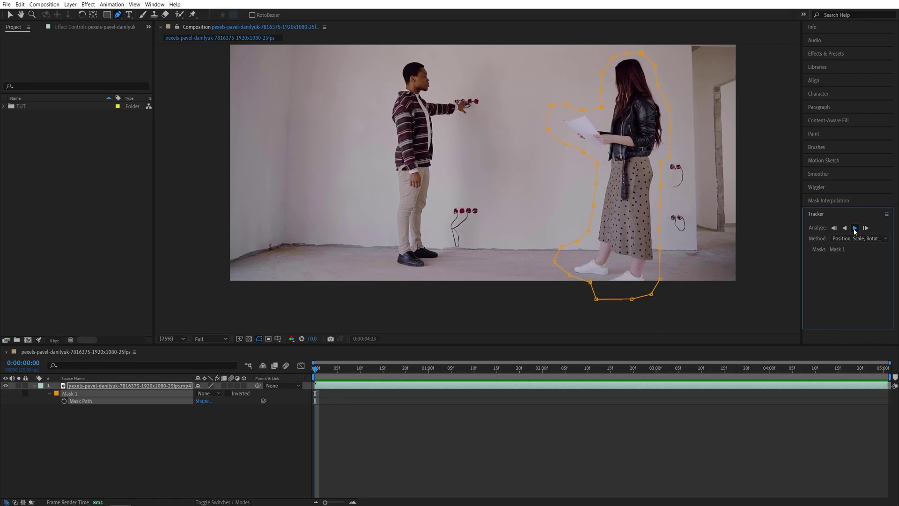
Scrub back, then check the tracked mask at several later frames
drag(885, 370, 451, 368)
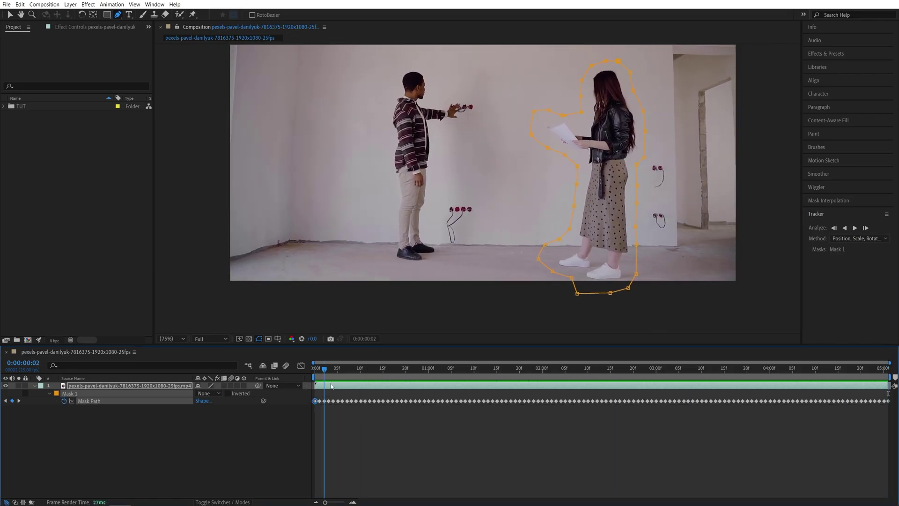
click(596, 368)
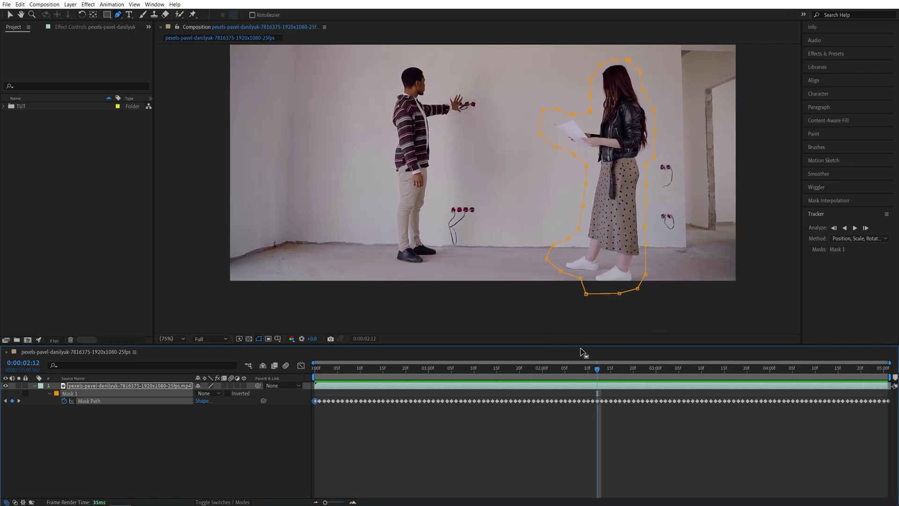
click(620, 368)
click(652, 368)
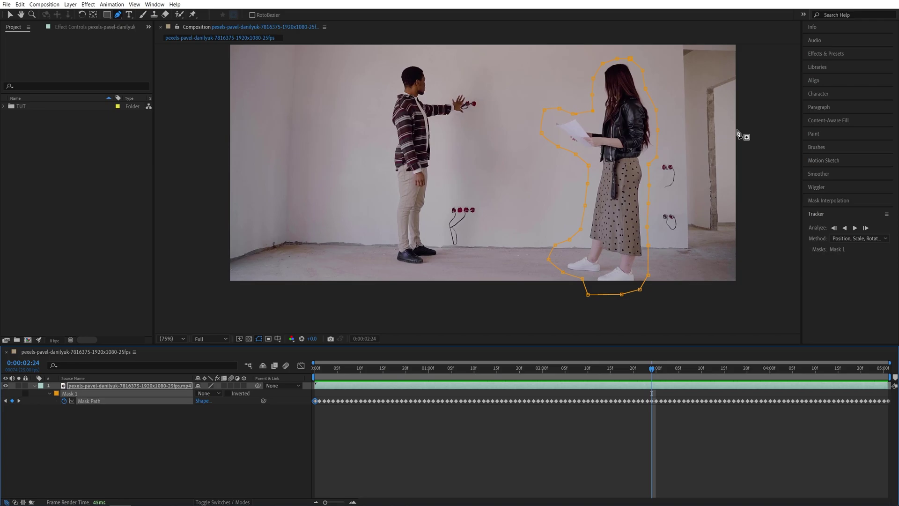
click(156, 4)
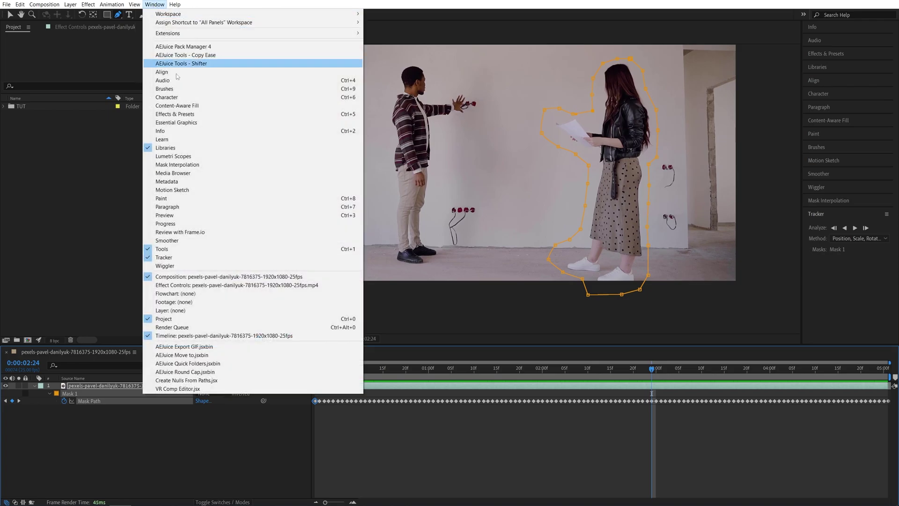
Open the Content-Aware Fill panel from the Window menu
click(177, 106)
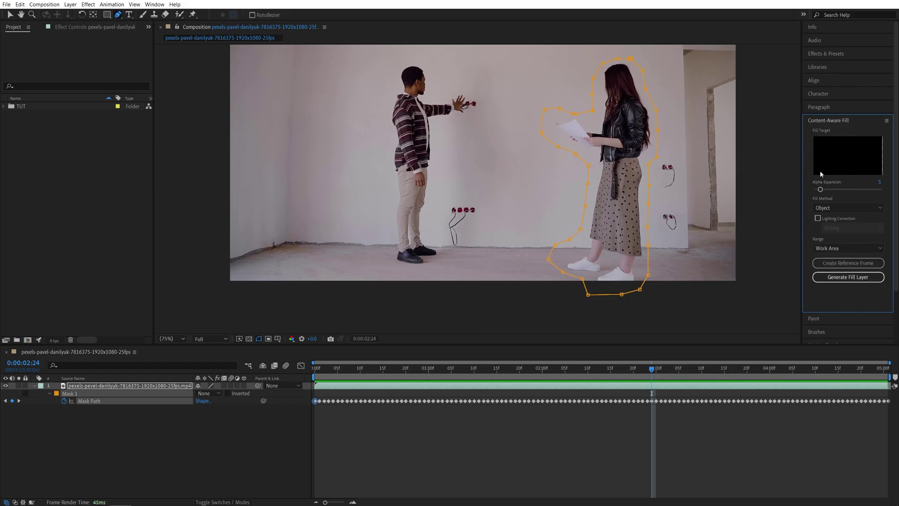
click(213, 392)
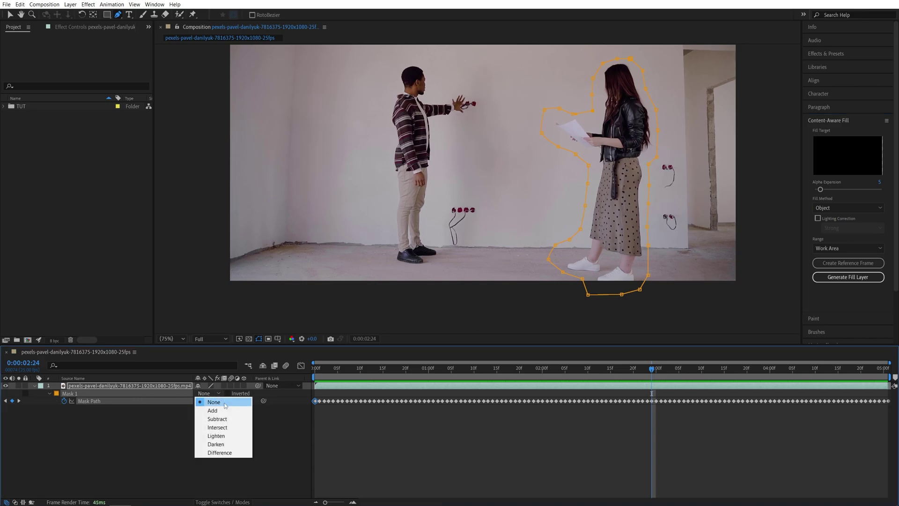
Set Mask 1 to Subtract, keeping the Object fill method and Work Area range
click(219, 421)
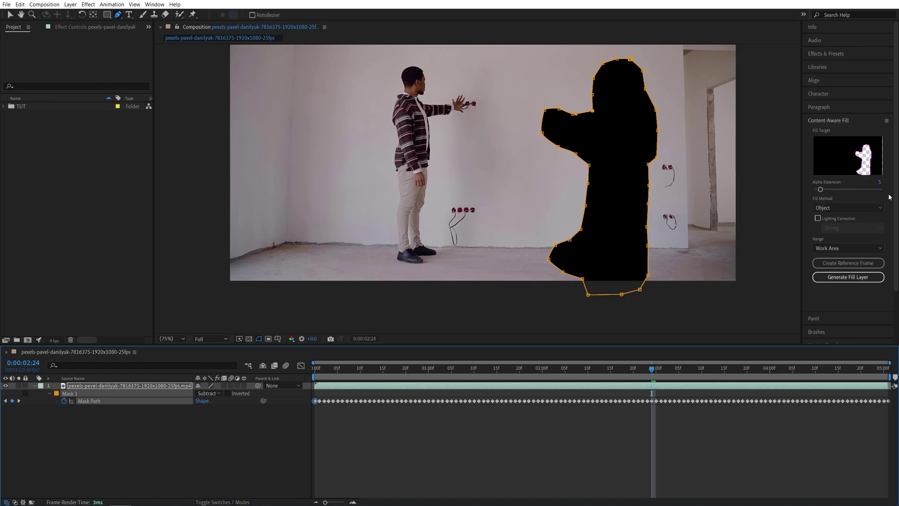
click(826, 205)
click(829, 213)
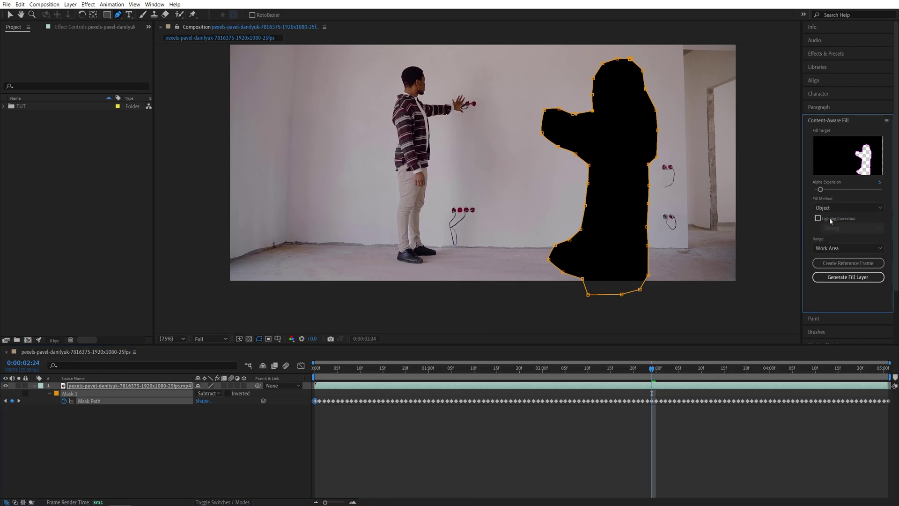
click(829, 250)
click(829, 272)
Generate the Content-Aware Fill layer to paint wall over the woman
click(857, 280)
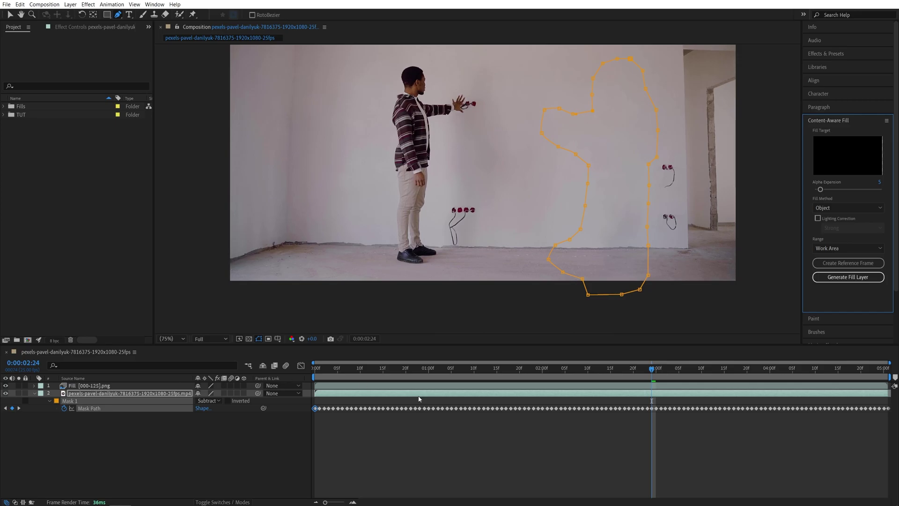
Play the composition back from frame 0 to review the removal
key(Home)
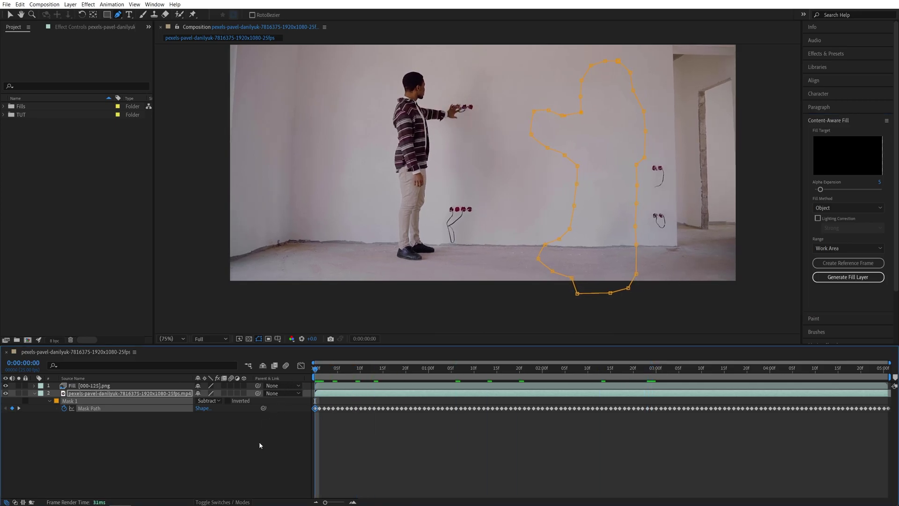
key(space)
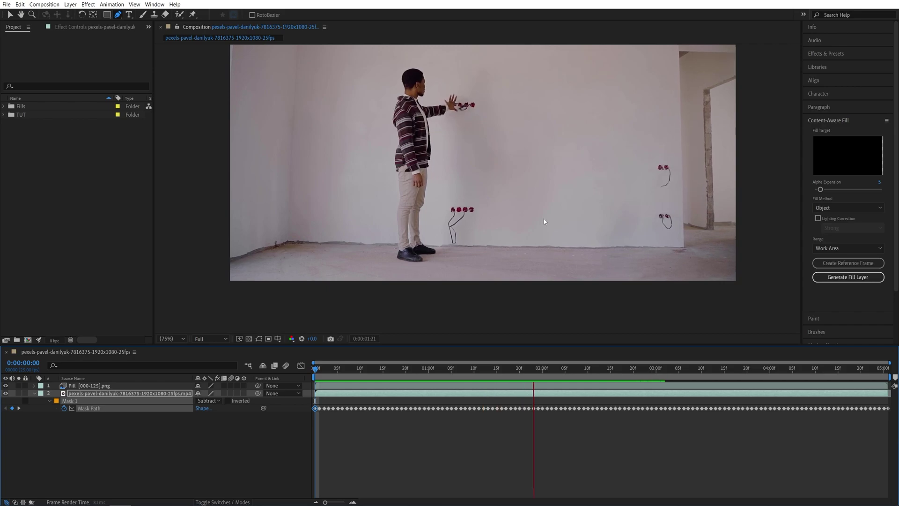